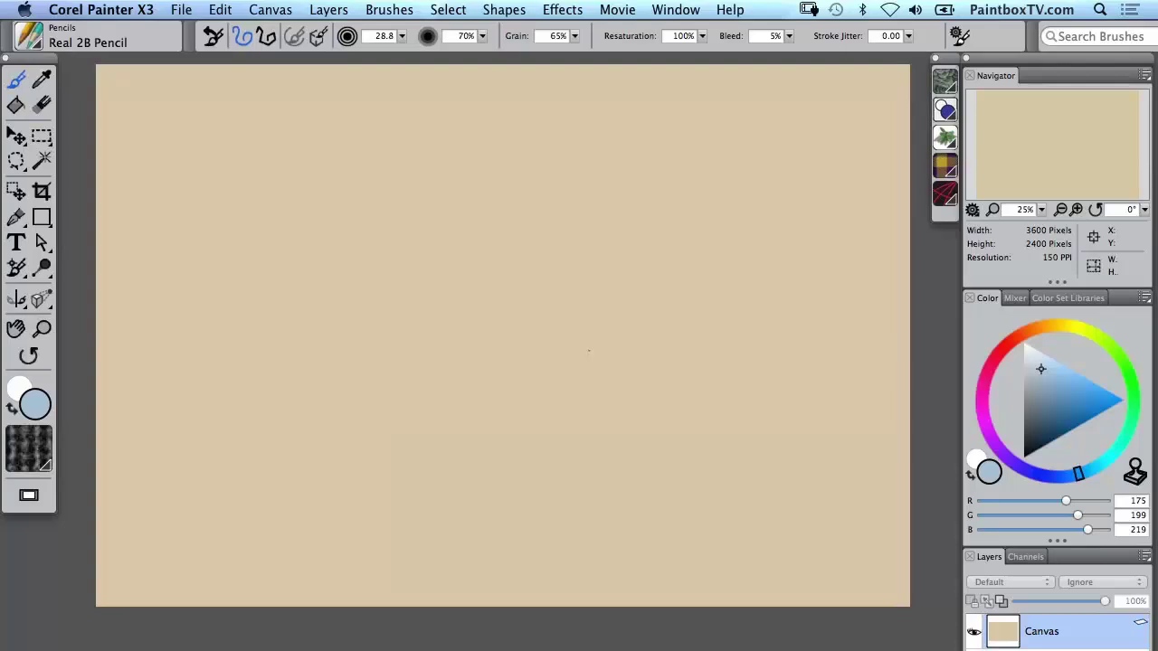
Open the Paper Textures library from the toolbox paper swatch.
left_click(36, 459)
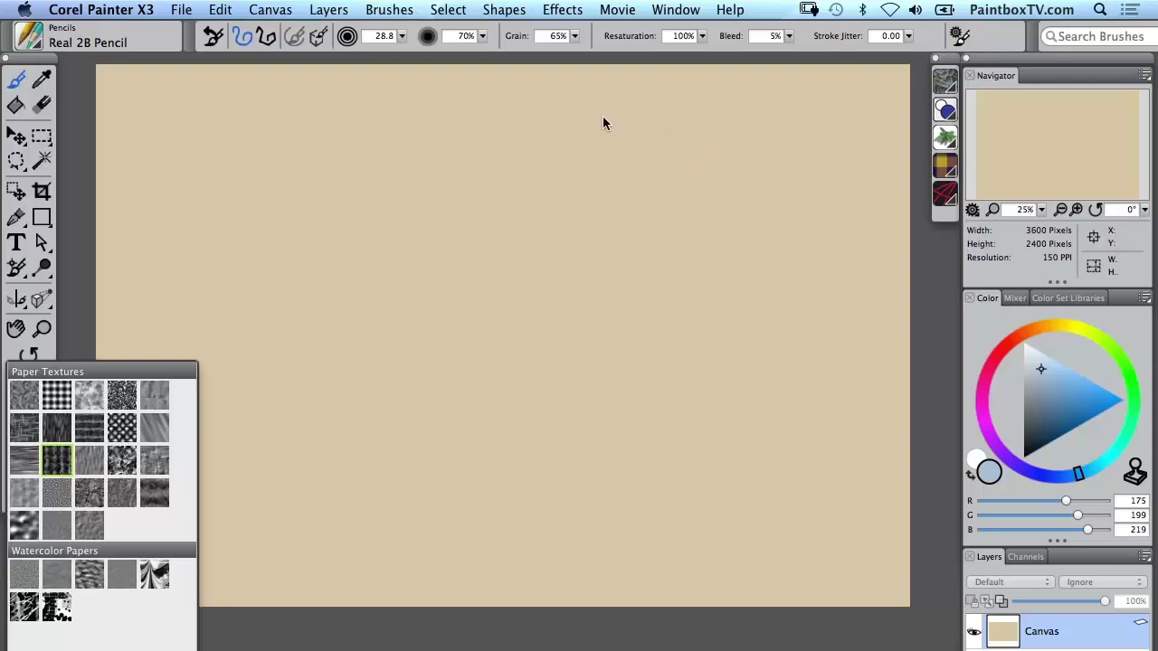
Apply Surface Texture to the canvas with Shine at 0% and Amount at 29%.
left_click(563, 10)
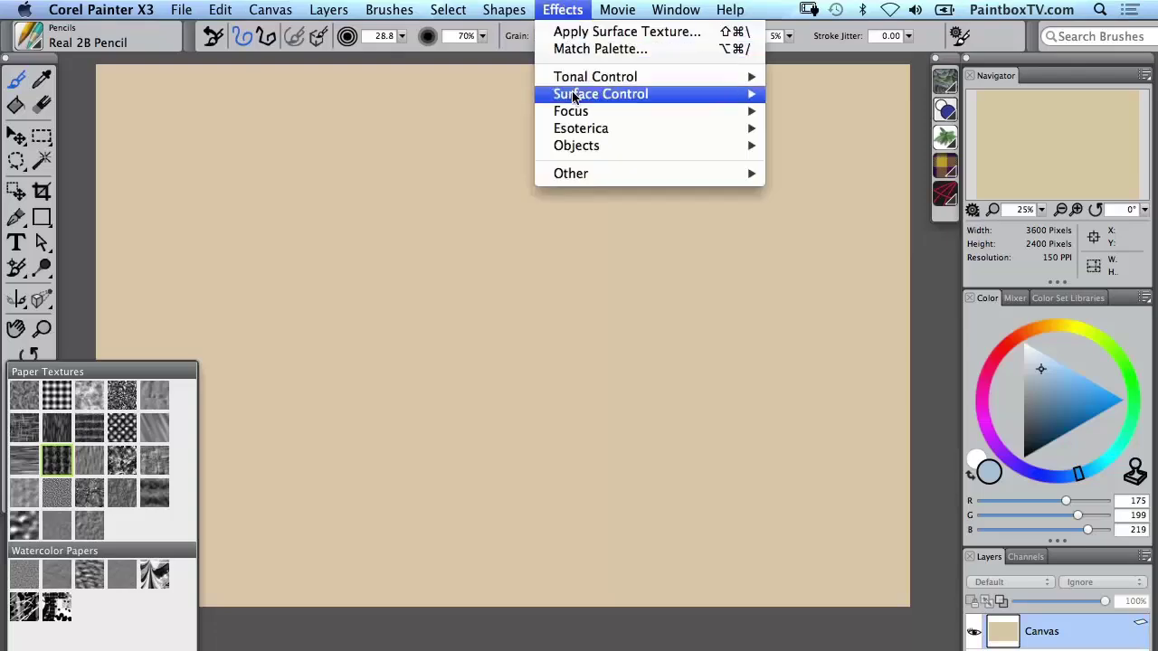
mouse_move(651, 98)
left_click(842, 129)
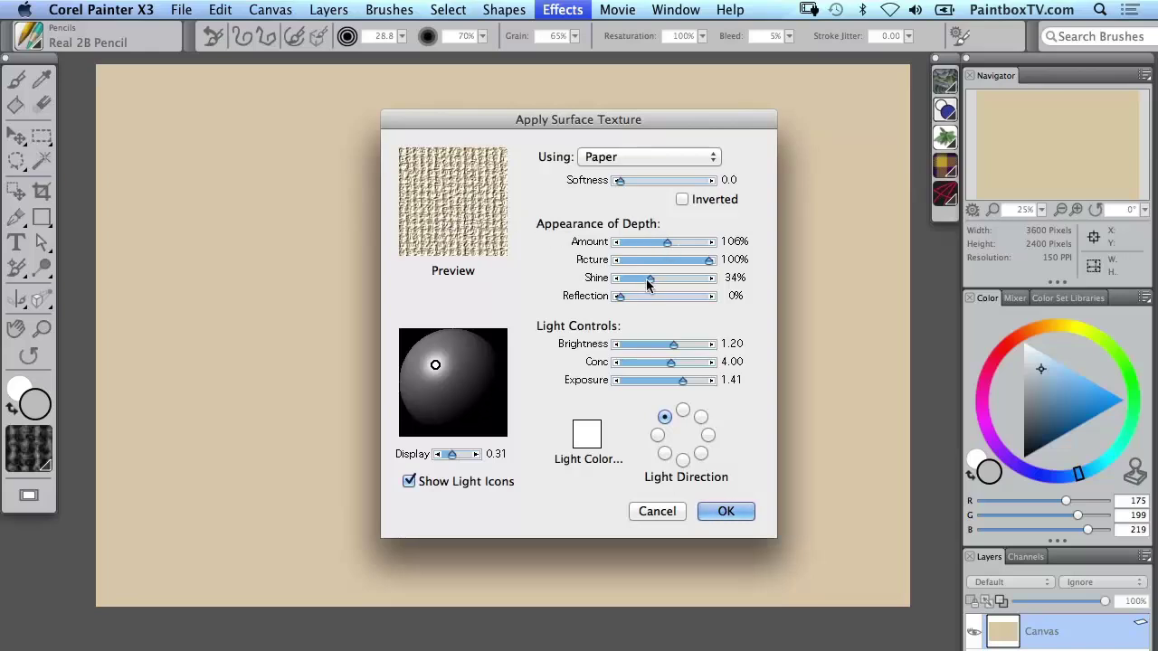
left_click_drag(650, 279, 615, 283)
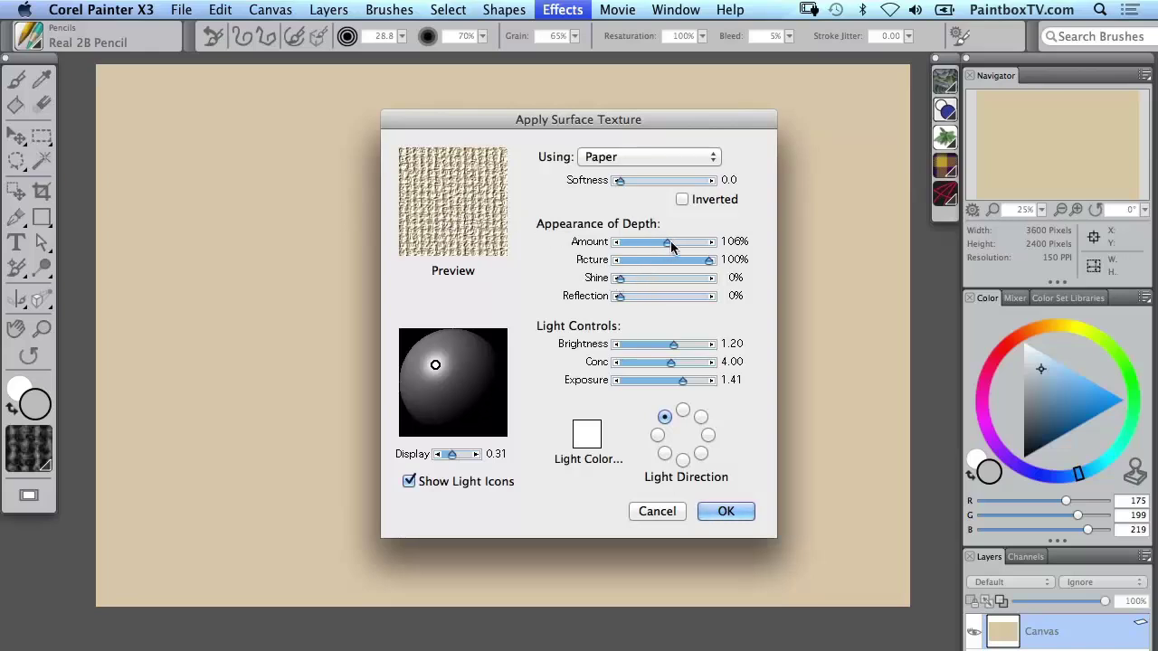
left_click_drag(667, 241, 634, 245)
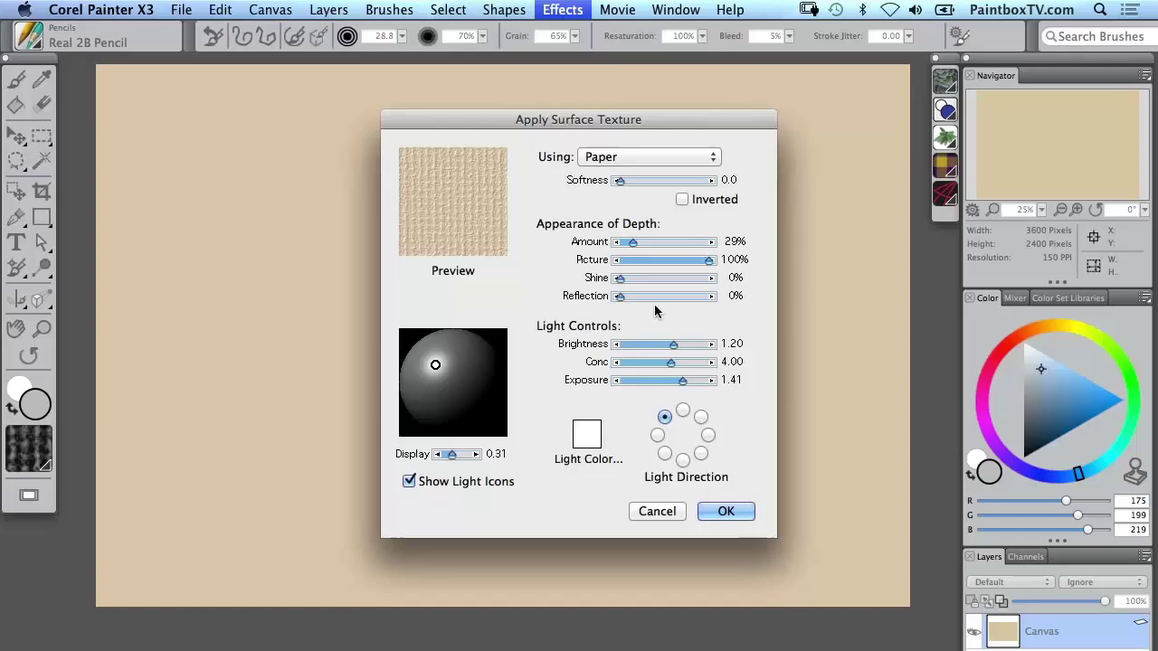
left_click(733, 511)
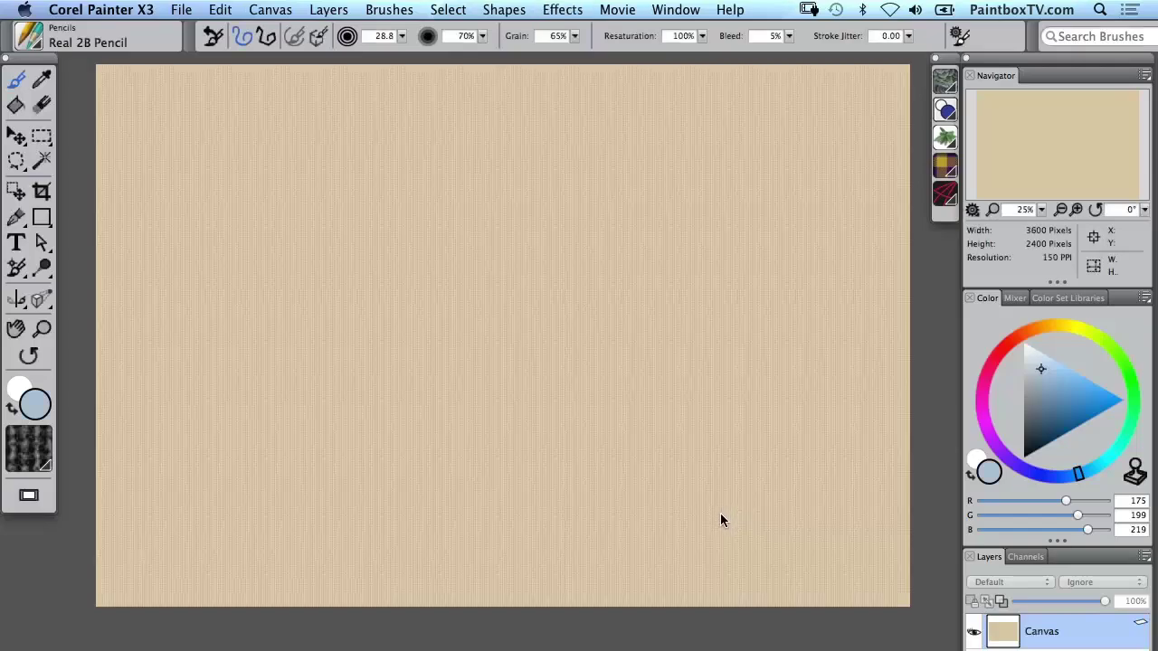
Zoom in to inspect the texture, fit the canvas back in view, then undo the texture.
scroll(643, 410, "up", 5)
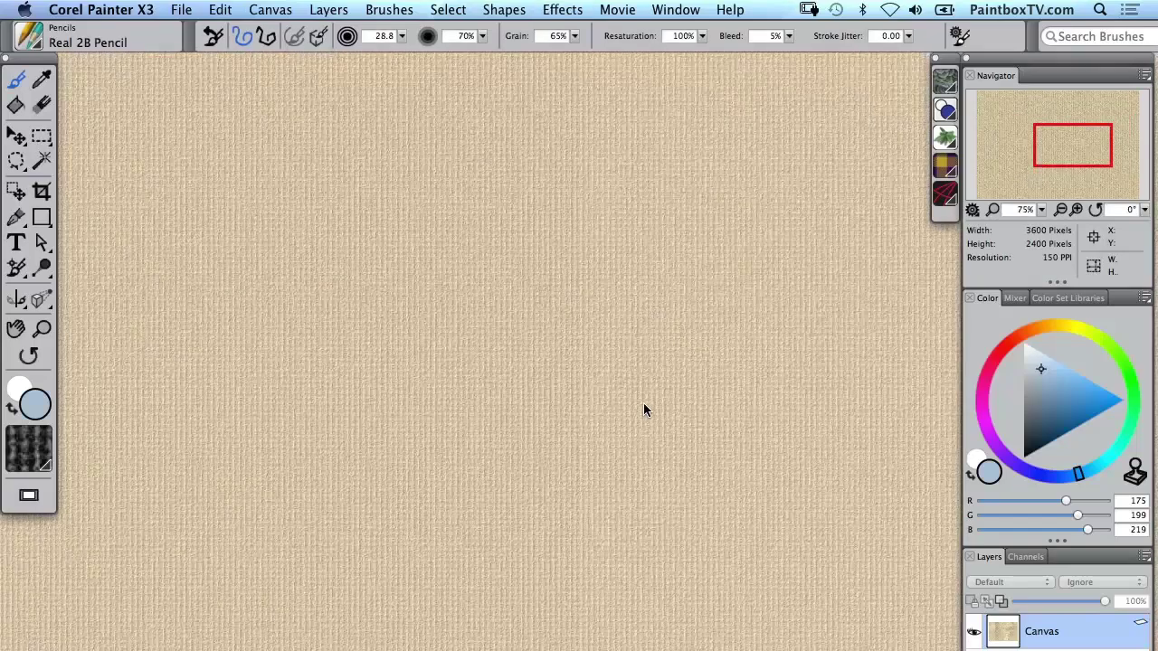
key("super+minus")
key("super+minus")
key("super+minus")
key("super+minus")
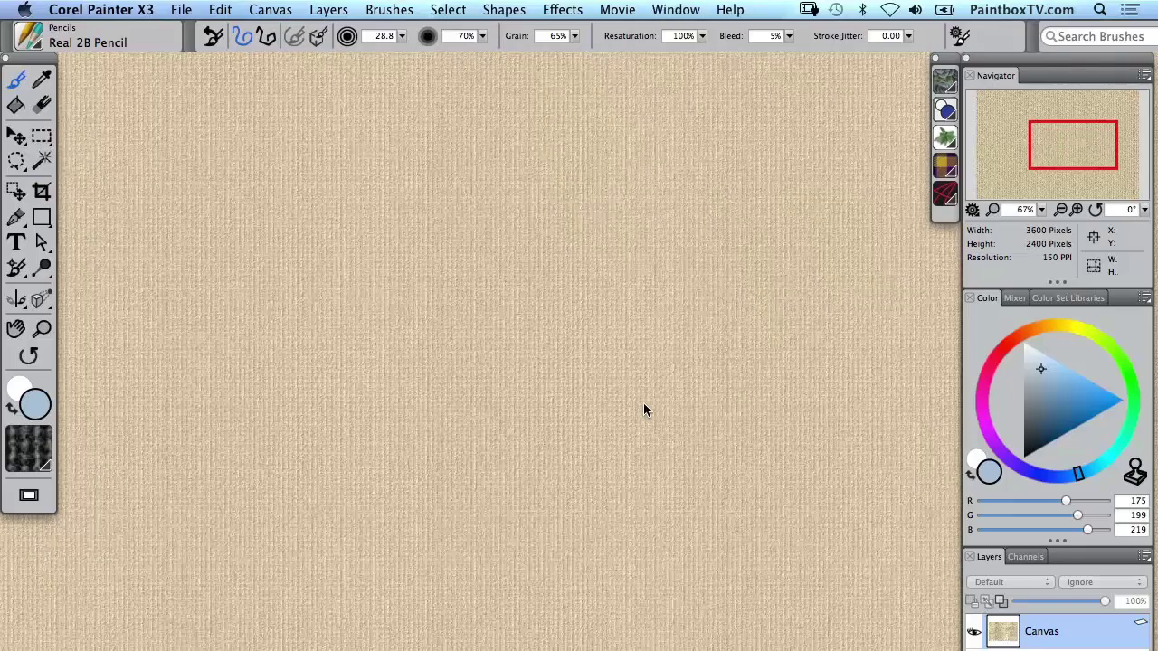
key("super+minus")
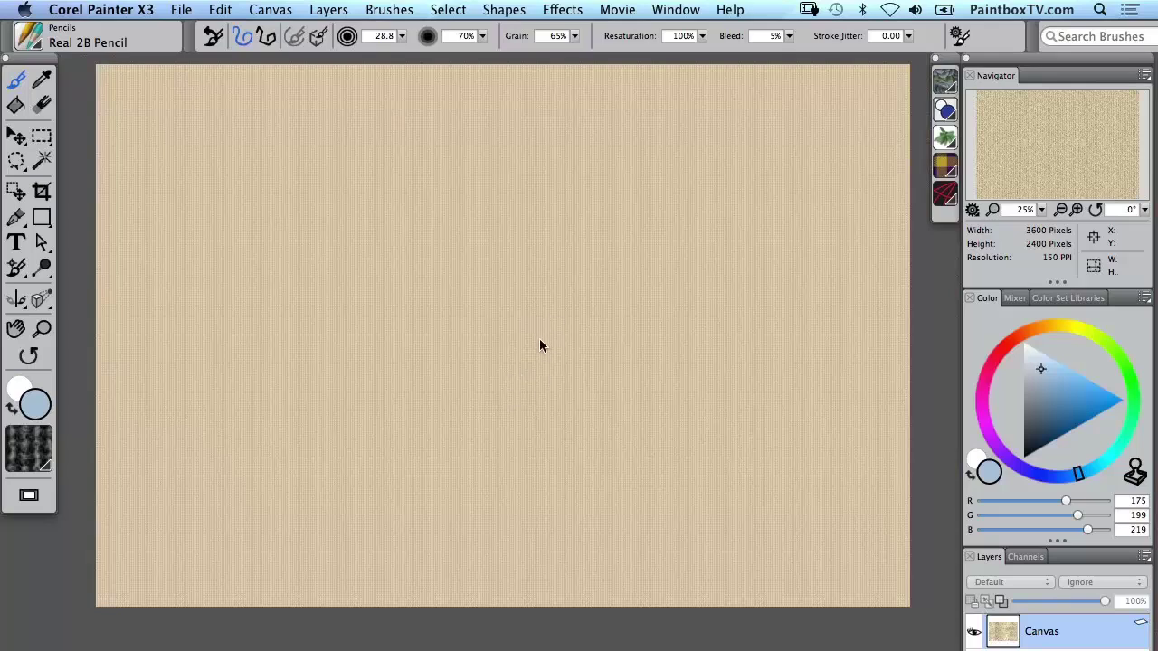
key("super+z")
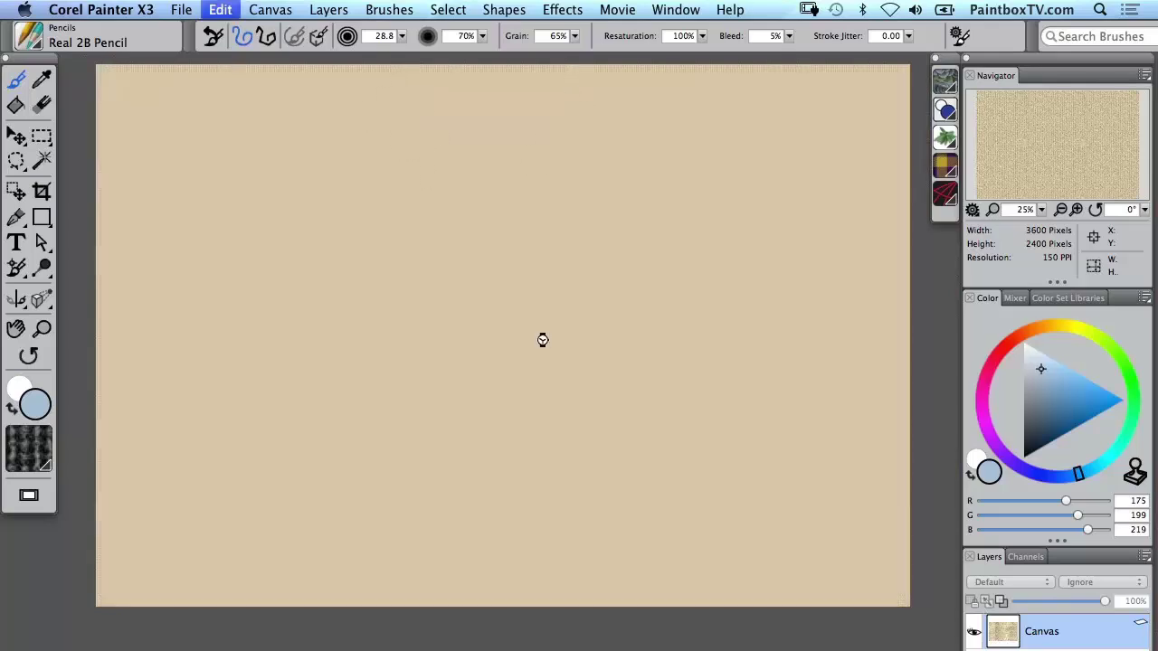
Scale the Artists Canvas paper to 311% in the Papers panel.
left_click(678, 10)
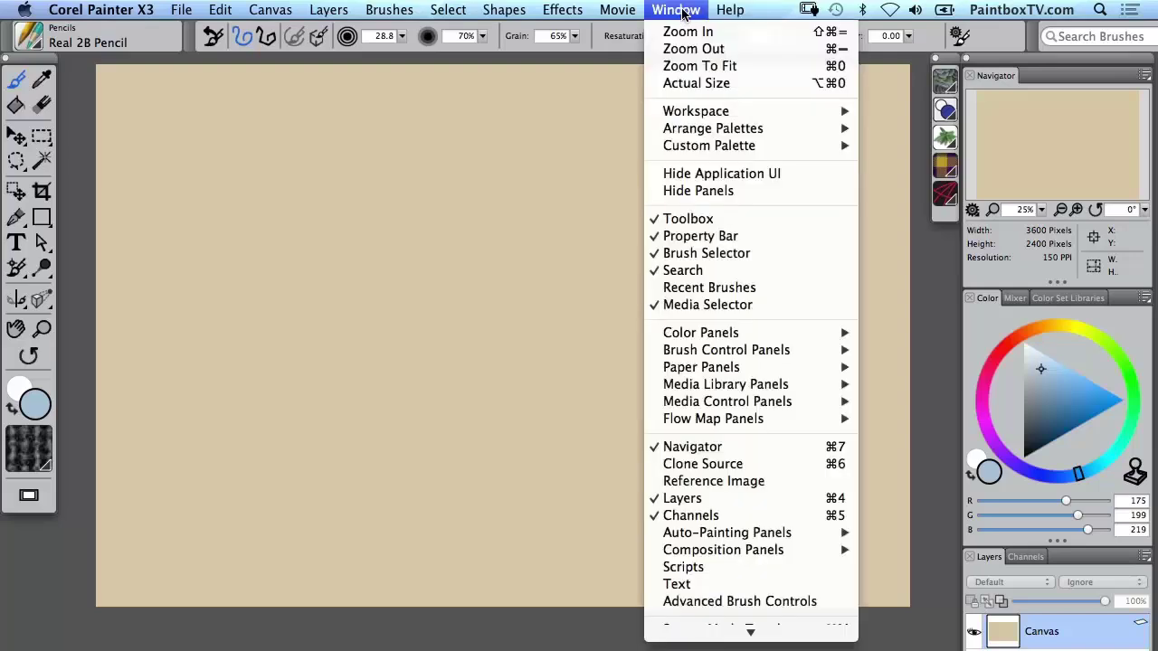
mouse_move(699, 366)
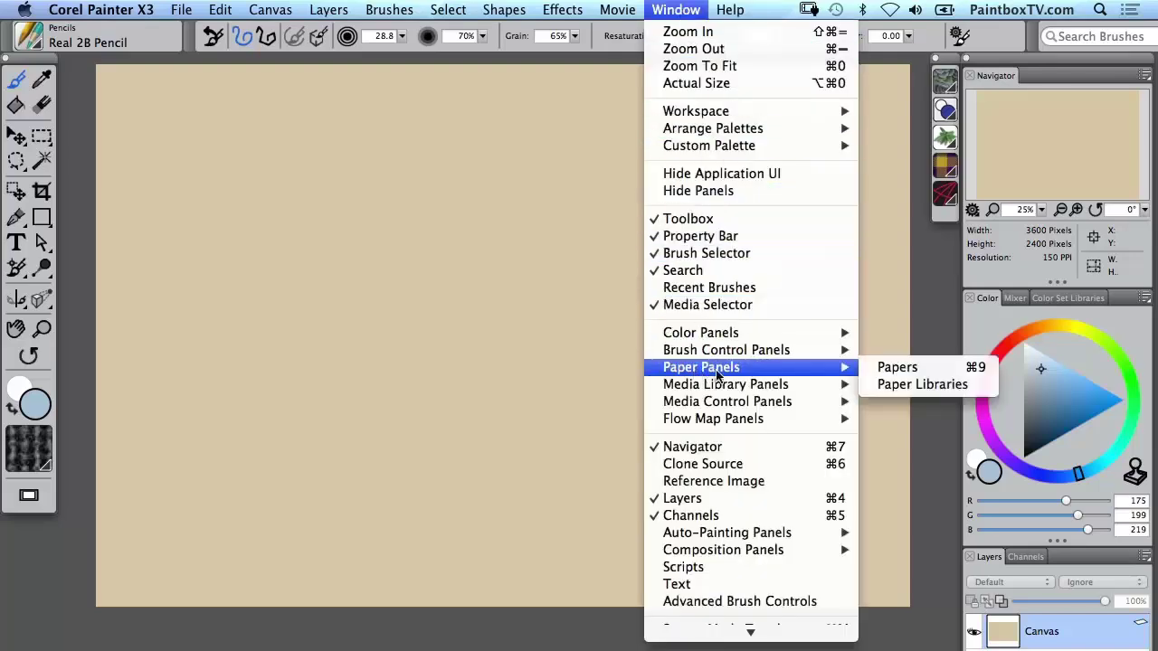
left_click(900, 366)
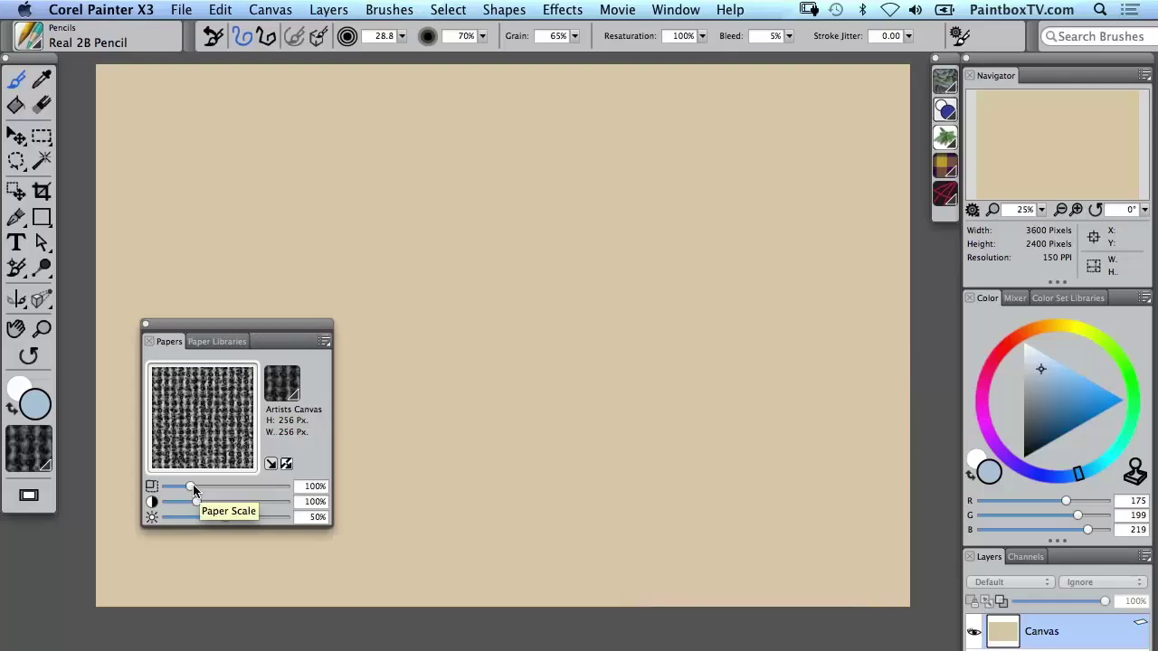
left_click_drag(190, 486, 256, 489)
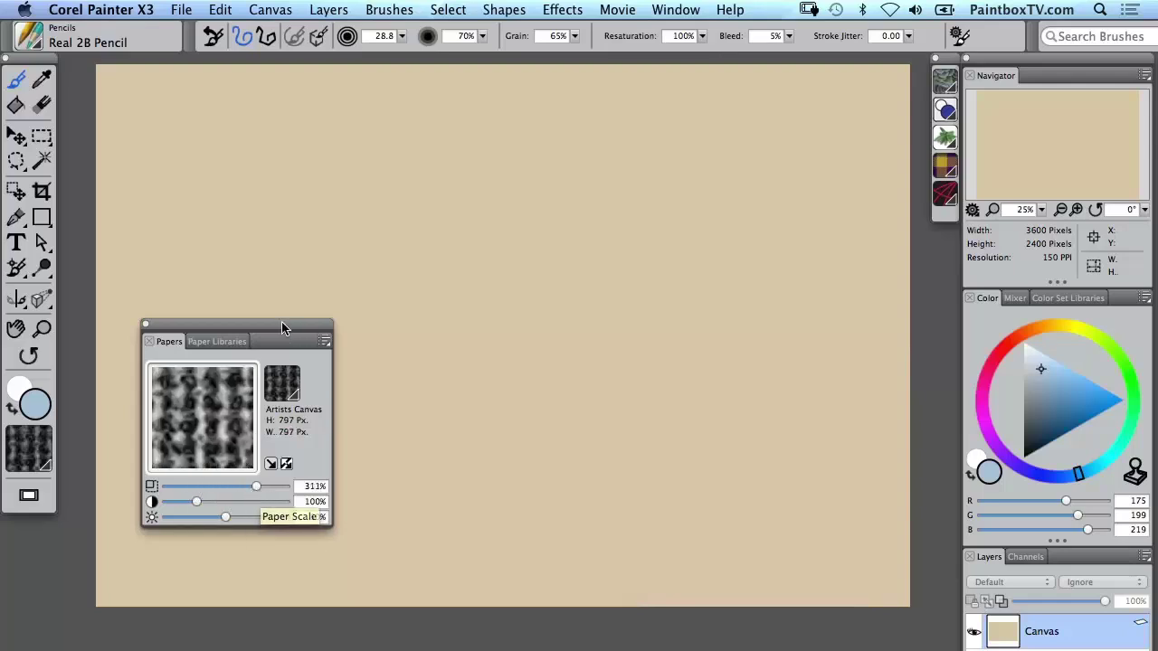
left_click_drag(274, 324, 195, 369)
left_click(558, 11)
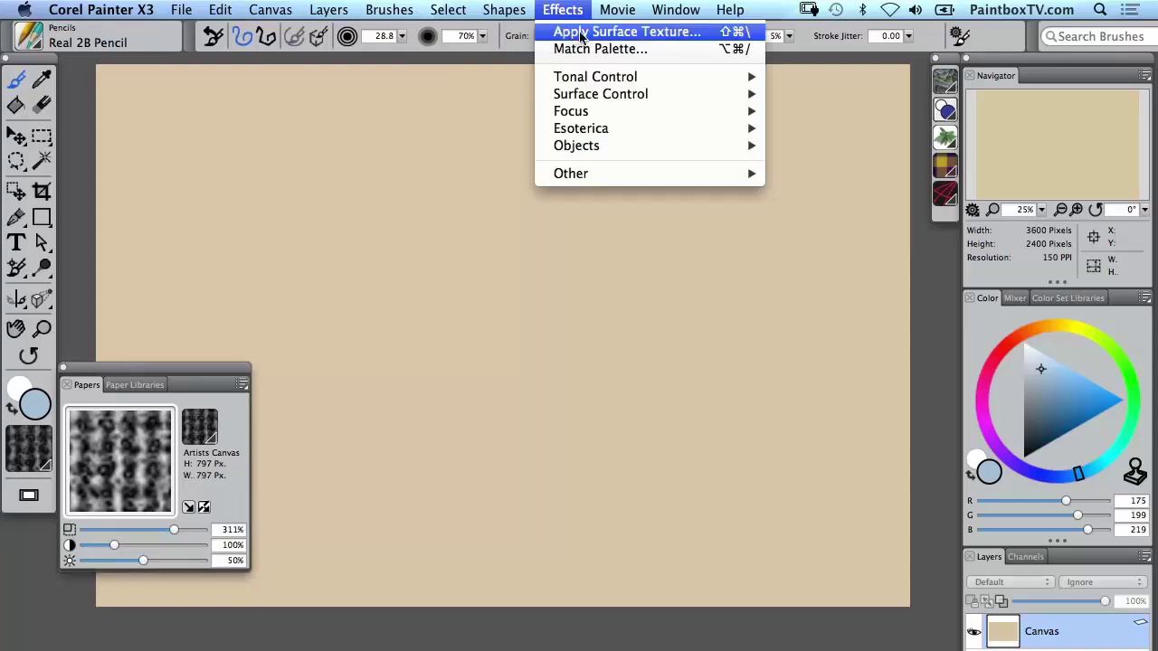
Re-apply the surface texture using the 311% Artists Canvas paper and close the Papers panel.
left_click(582, 33)
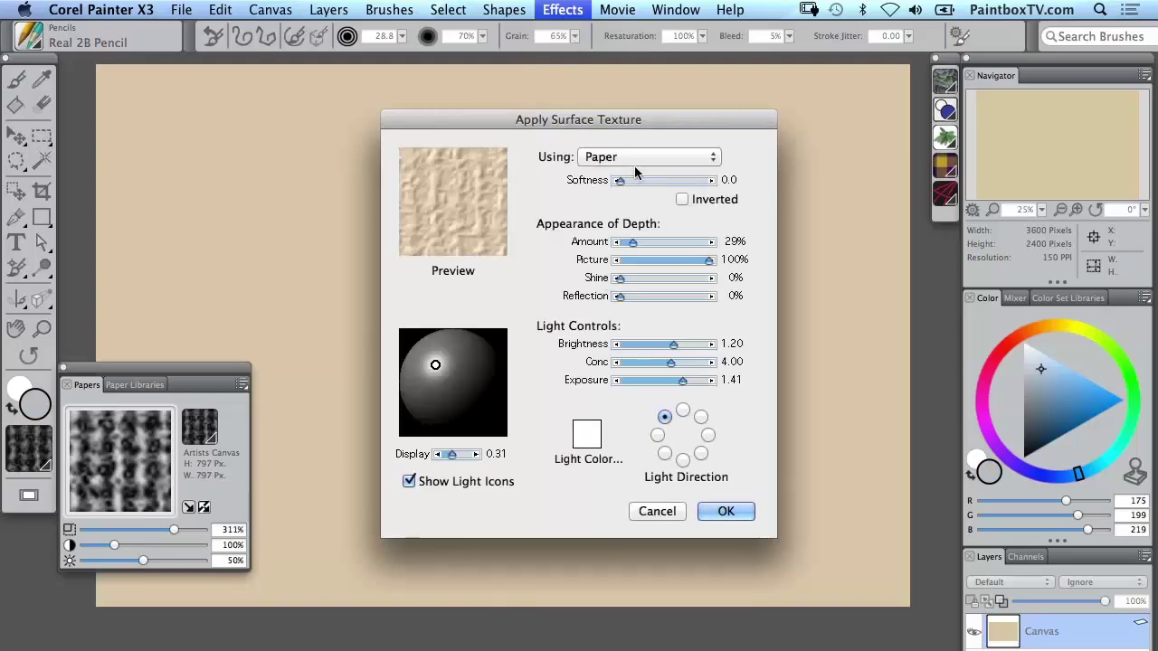
left_click(737, 512)
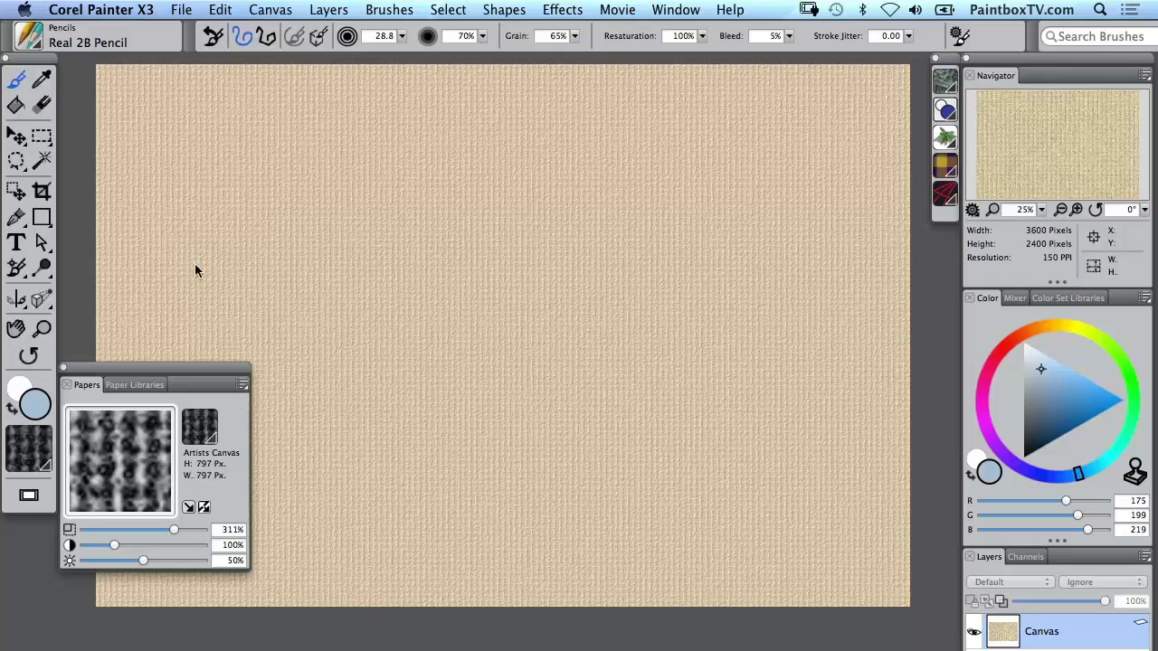
left_click(63, 369)
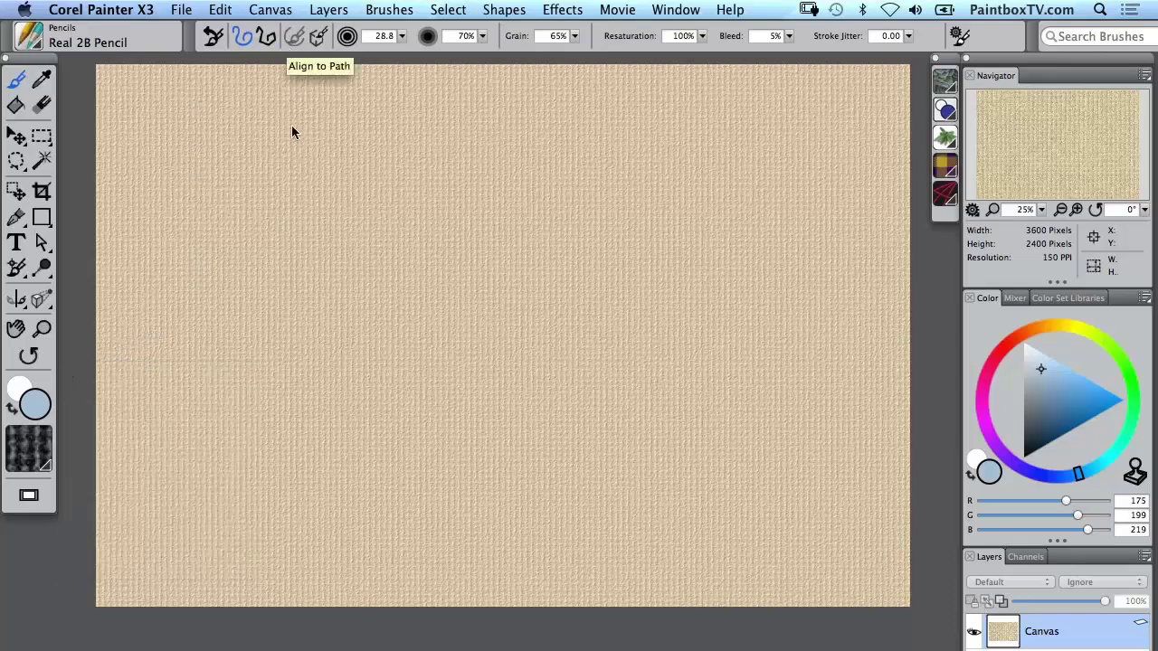
Set Adobe RGB (1998) as the default RGB profile in Color Management Settings.
left_click(273, 11)
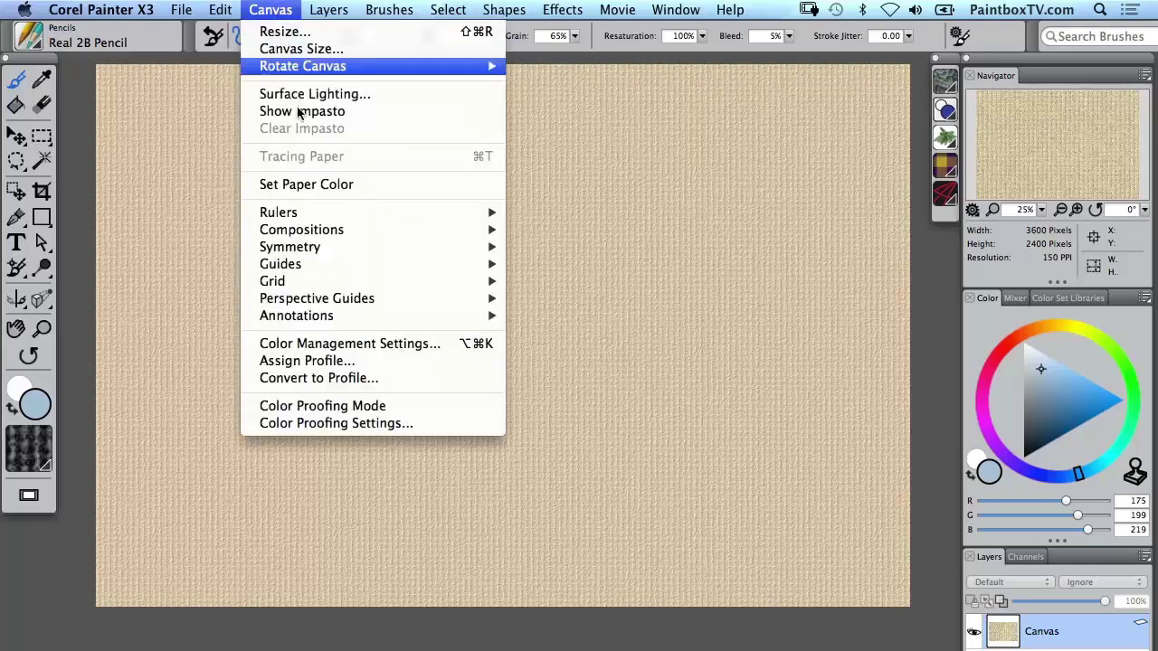
left_click(383, 349)
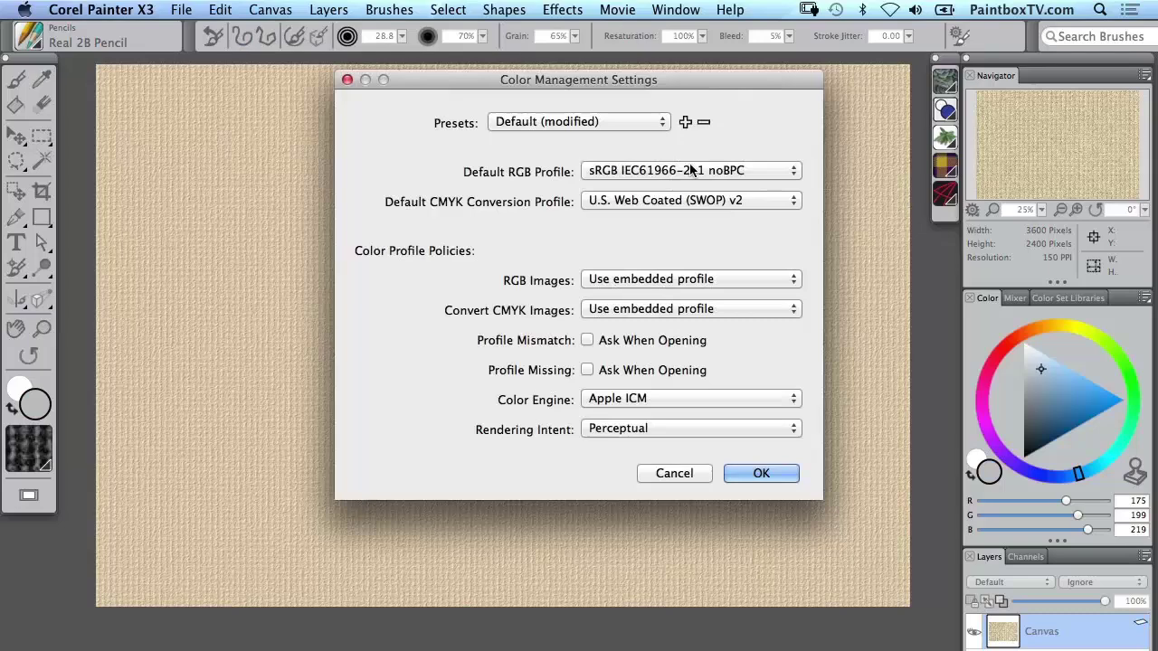
left_click(660, 172)
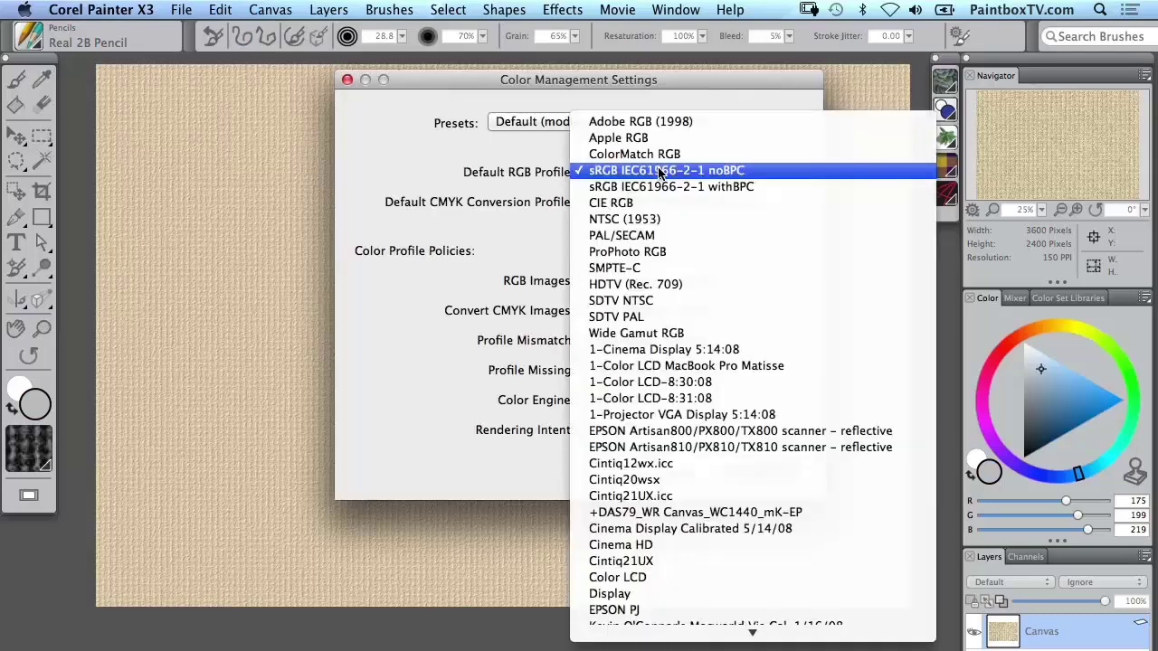
left_click(679, 123)
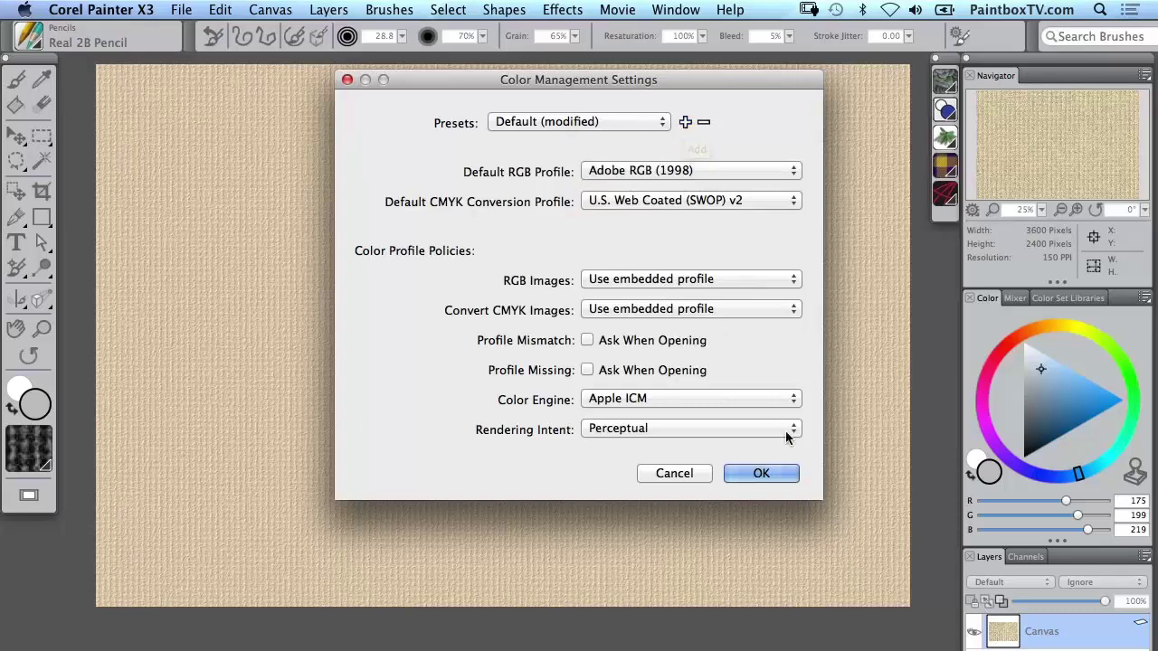
left_click(778, 473)
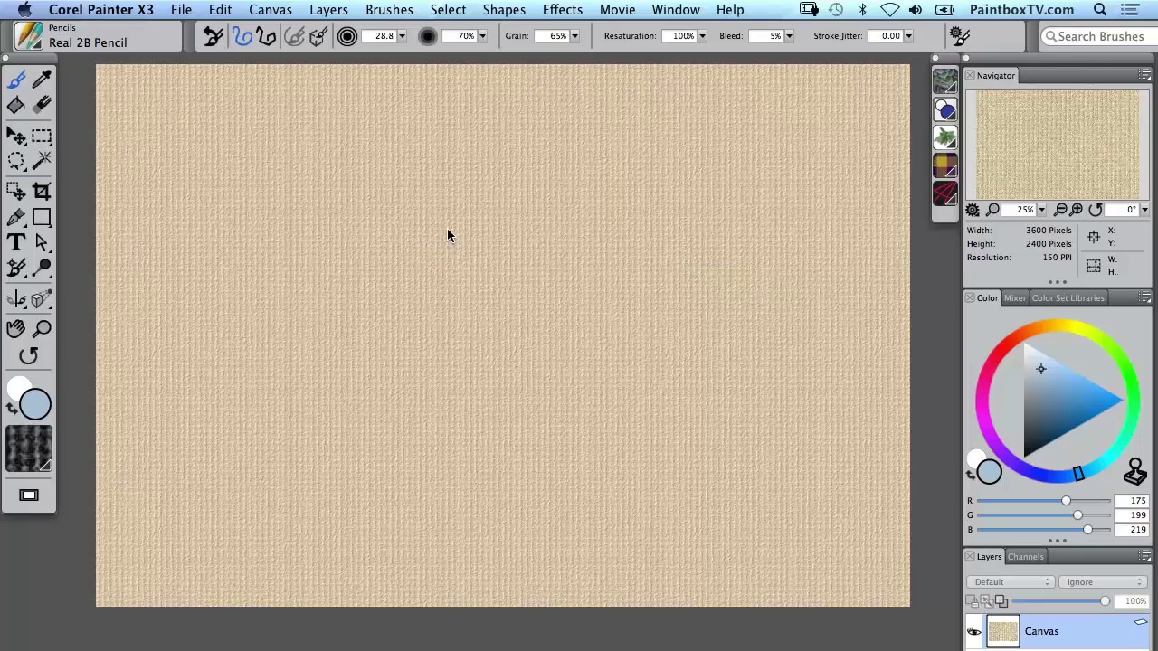
Save the canvas as 24x16at150_Beige_txtr in Painter RIFF format in Support Files > Templates.
left_click(183, 11)
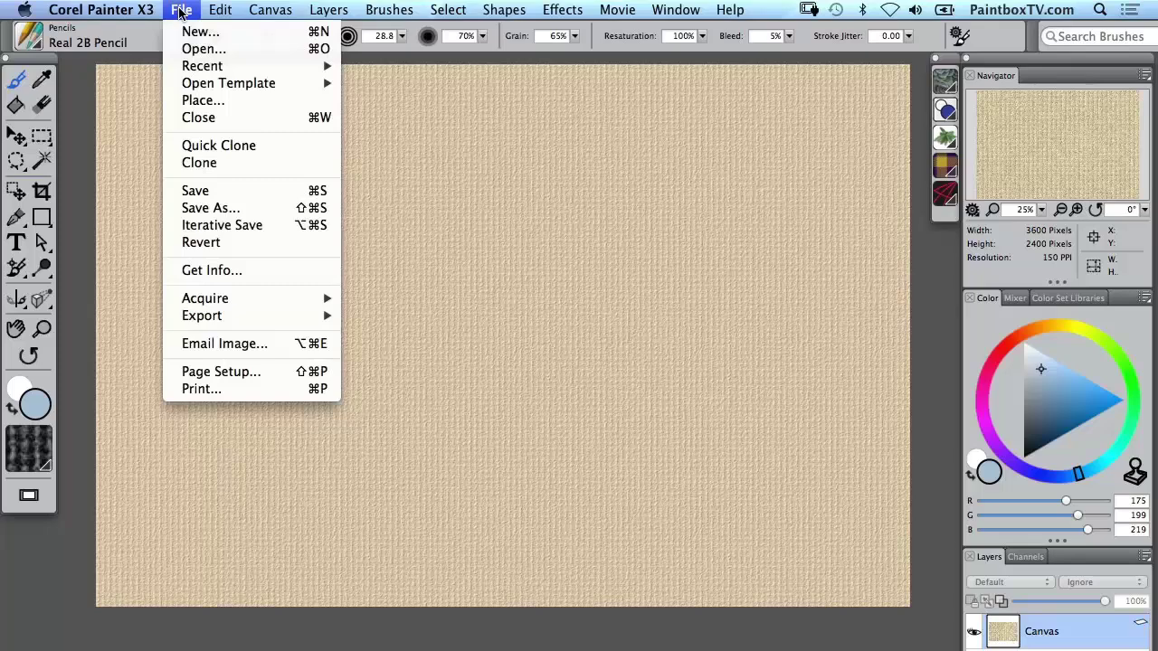
left_click(226, 208)
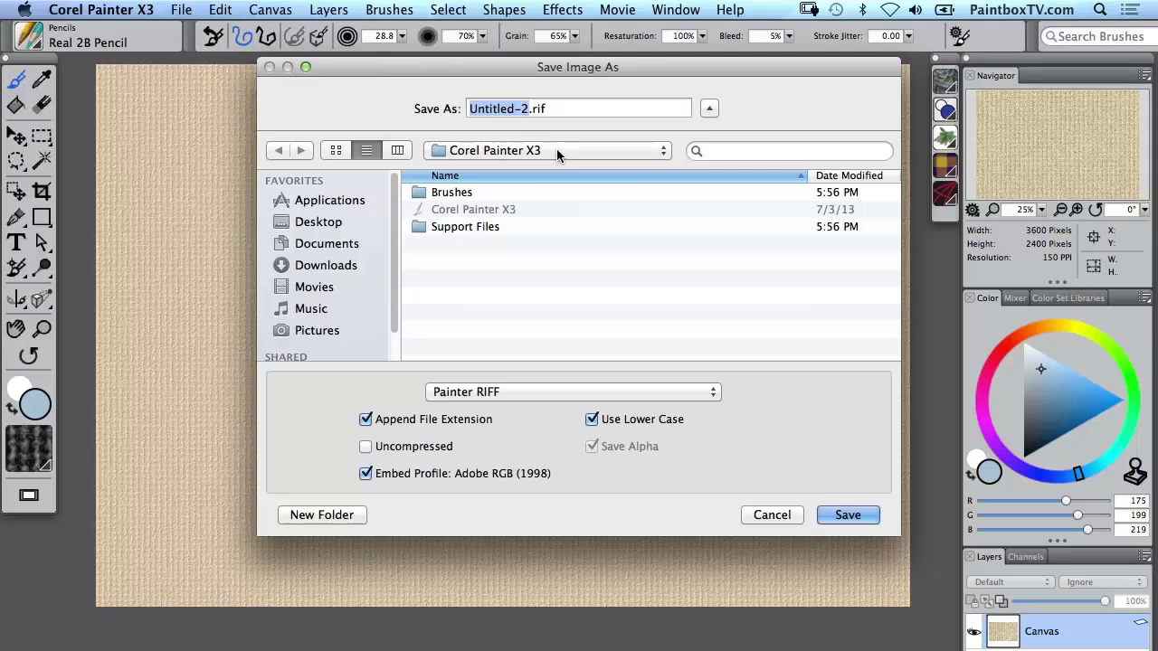
double_click(418, 225)
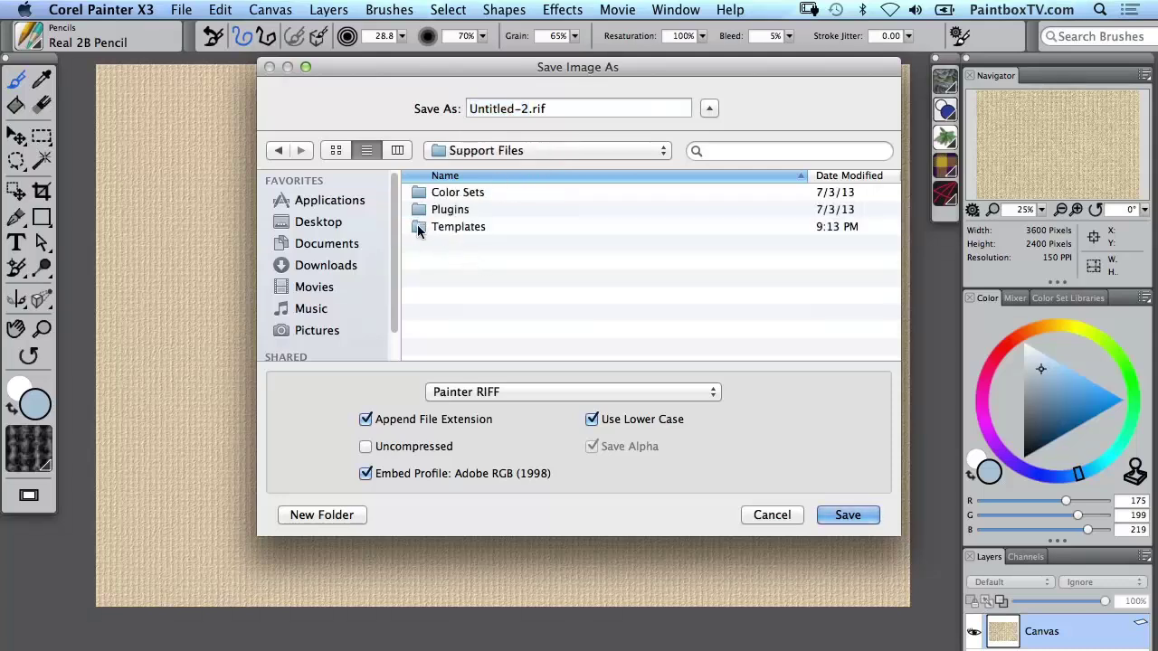
left_click(418, 228)
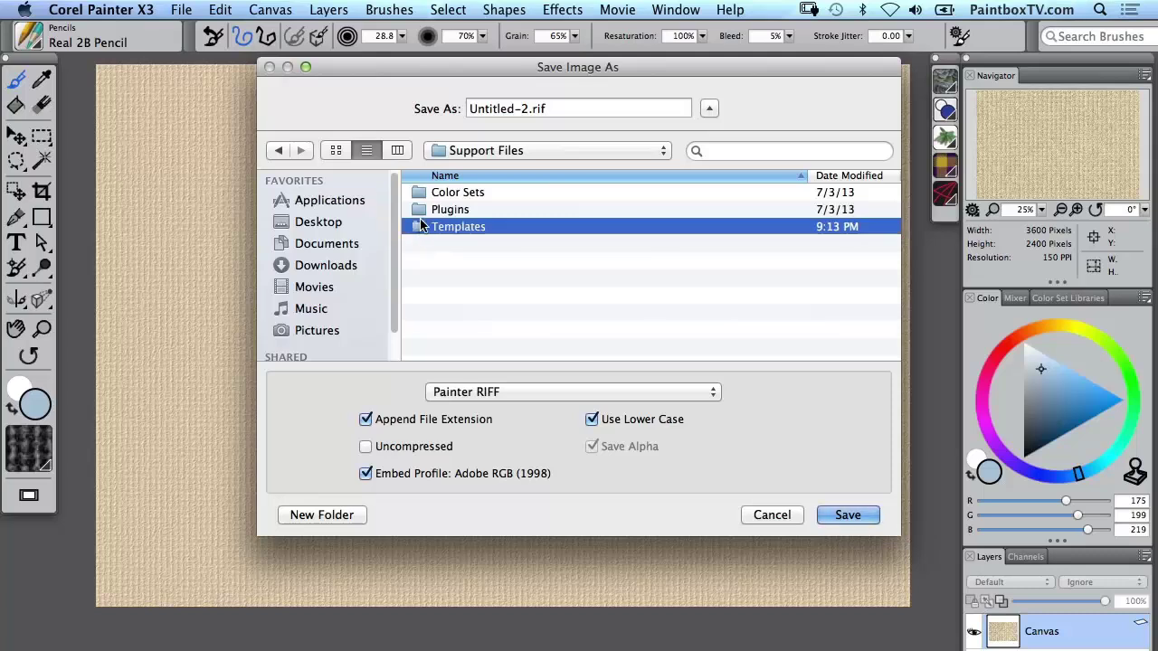
double_click(418, 228)
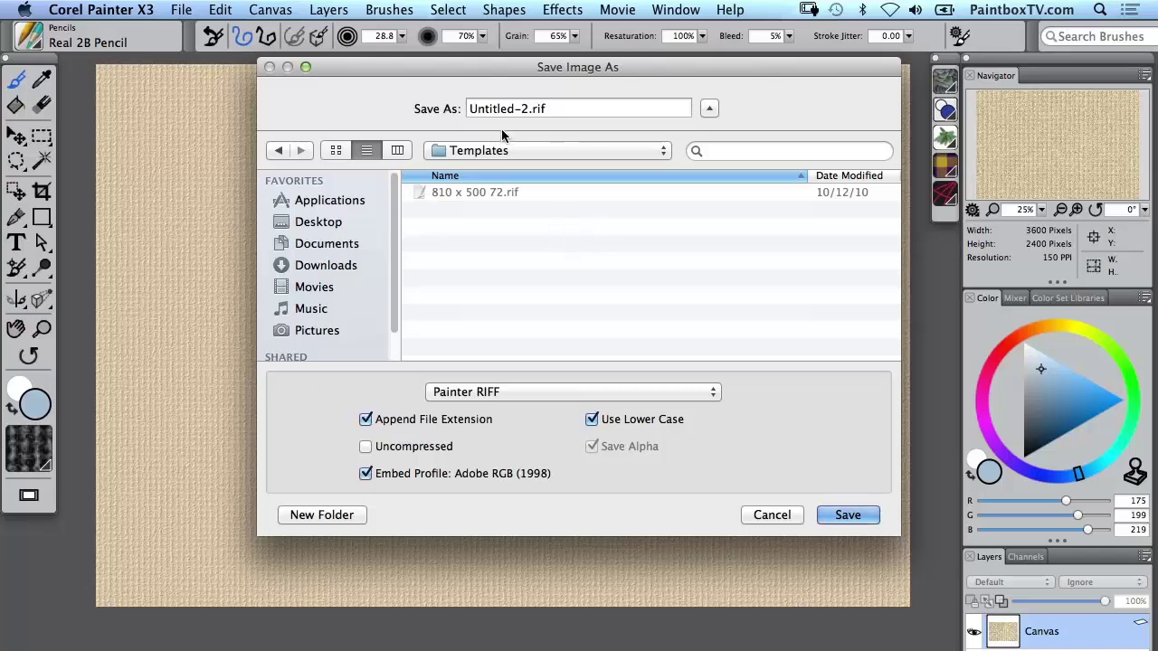
left_click_drag(528, 111, 459, 109)
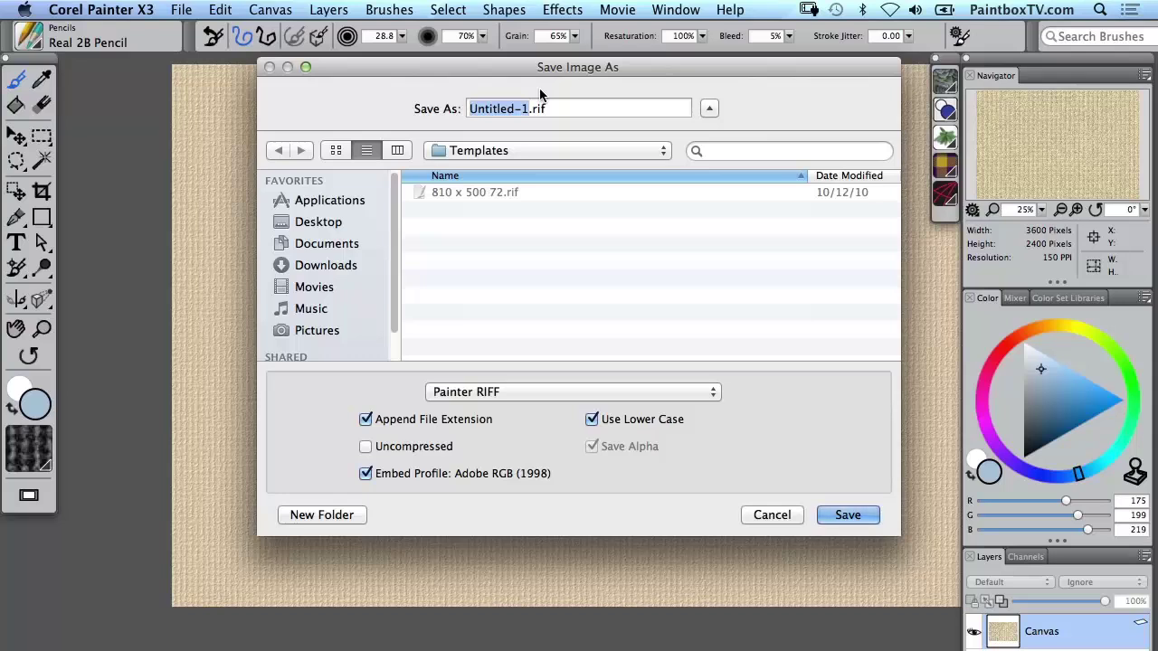
type("24x16")
type("at15")
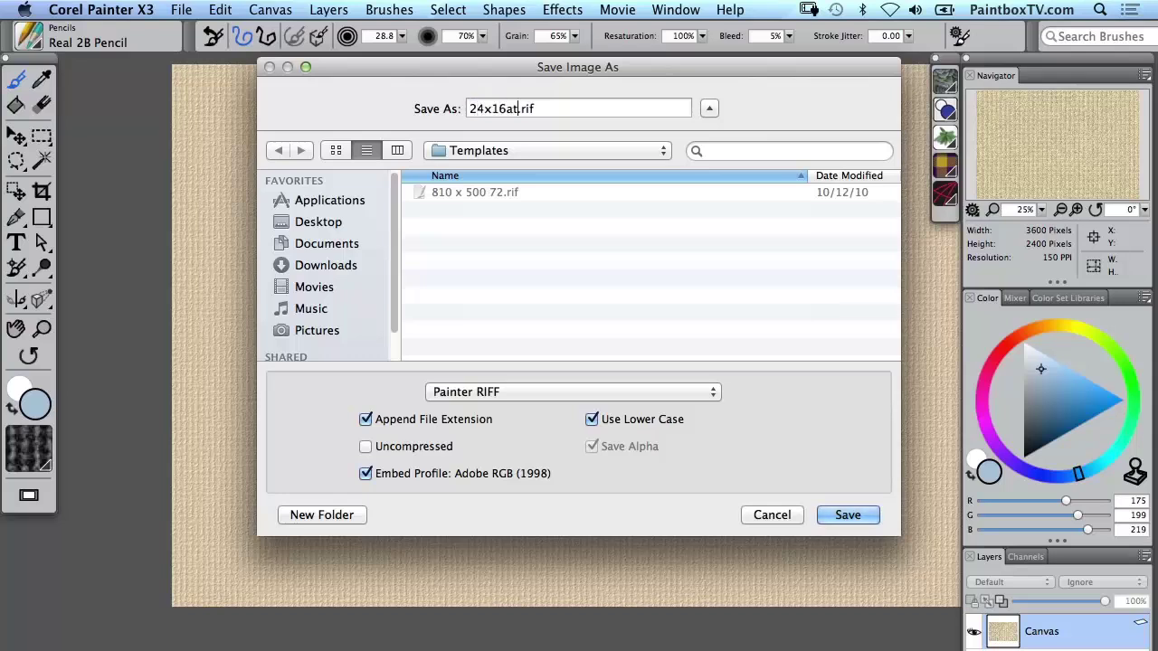
type("0_Beige_")
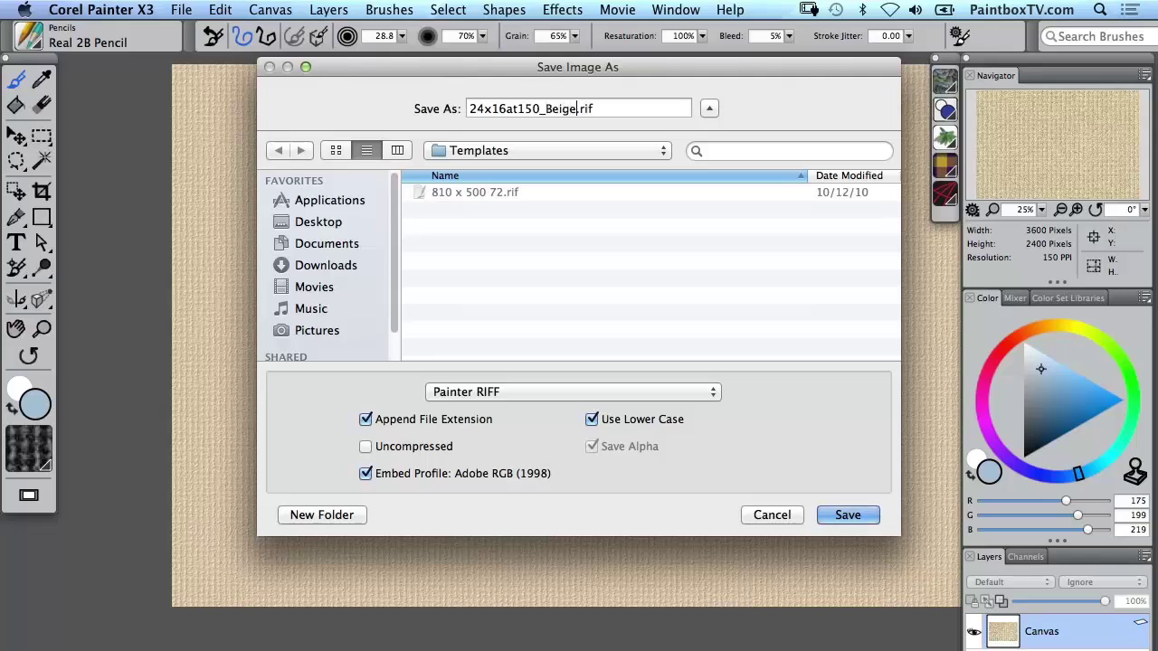
type("txtr")
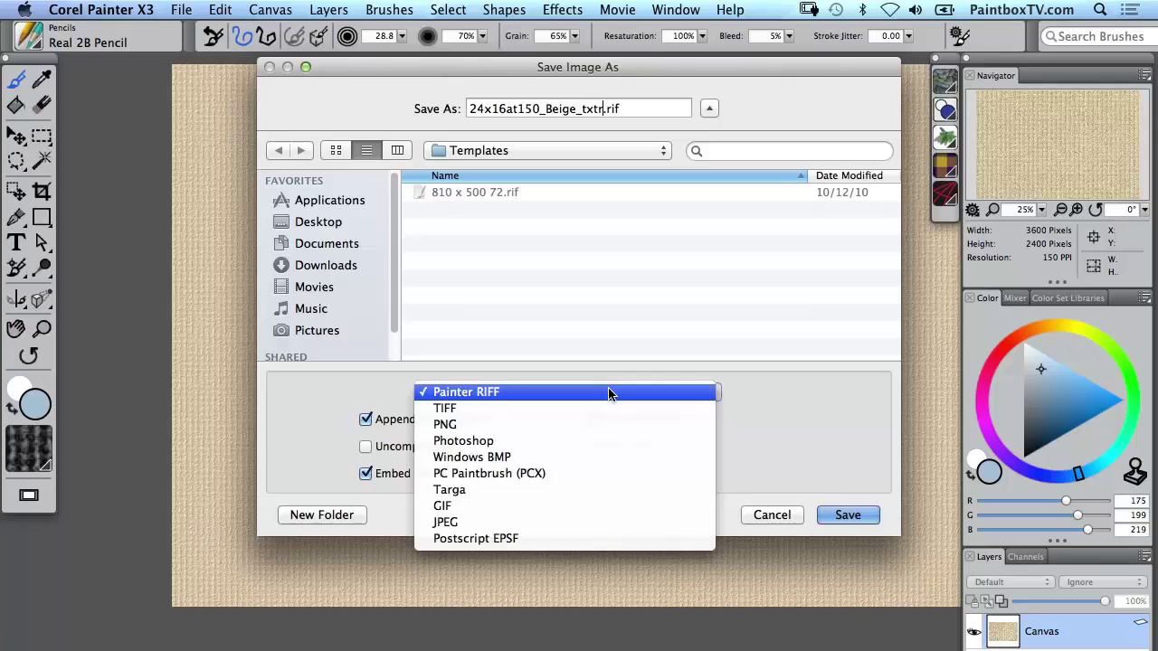
left_click(610, 394)
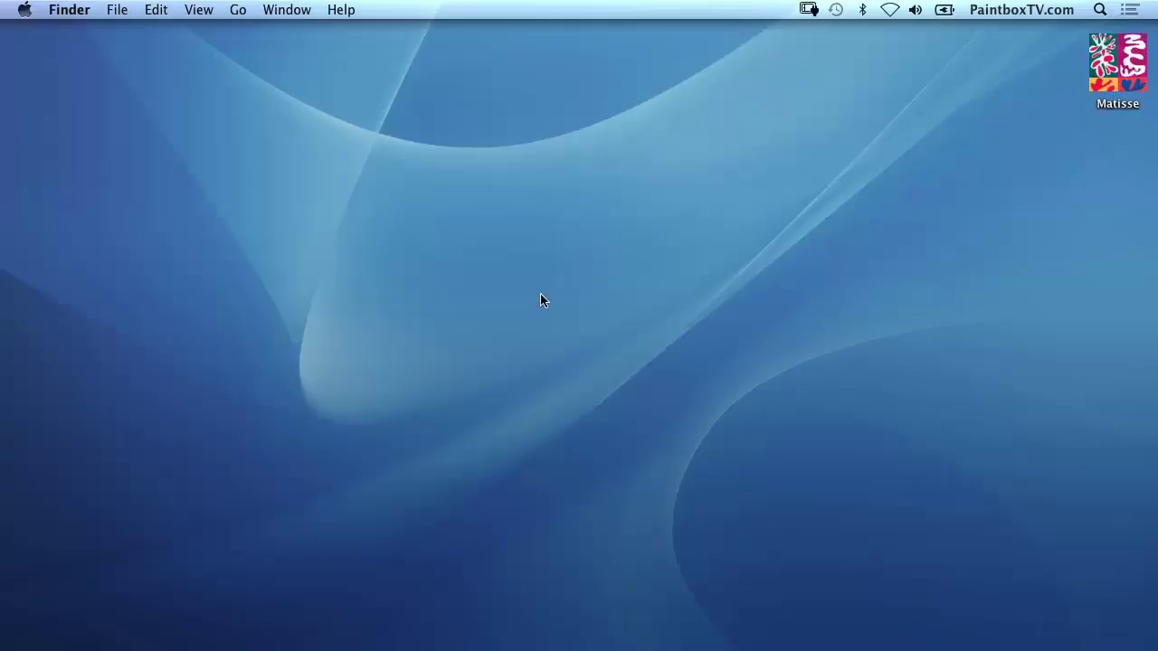
Relaunch Corel Painter X3 from its Dock icon.
left_click(519, 624)
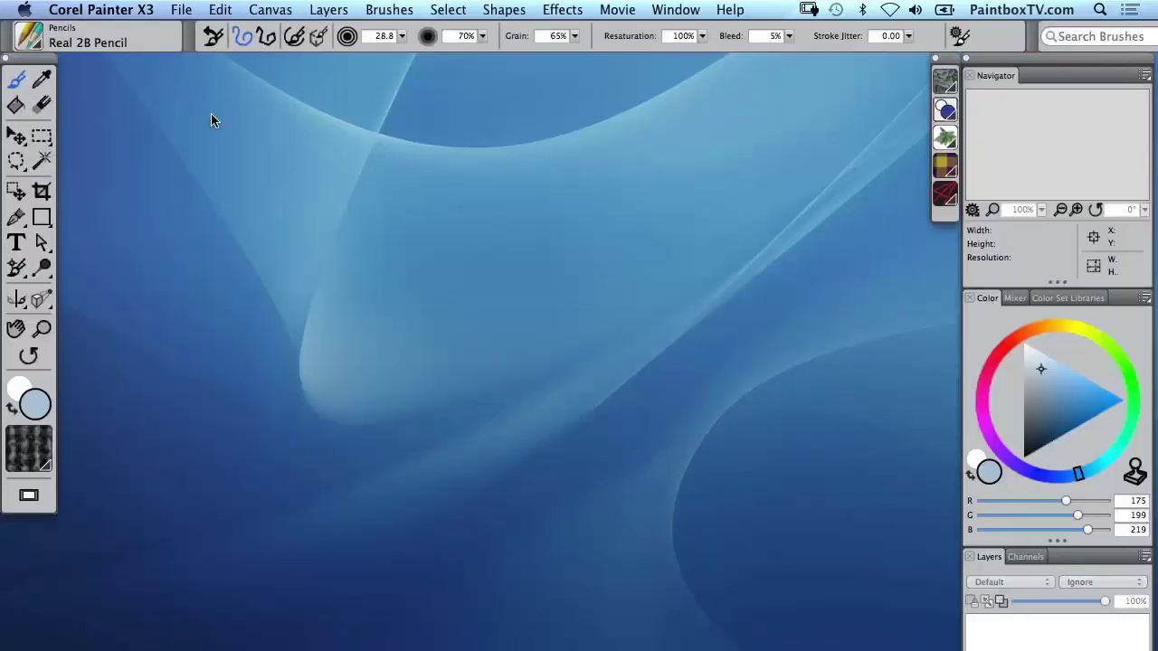
left_click(181, 10)
mouse_move(202, 87)
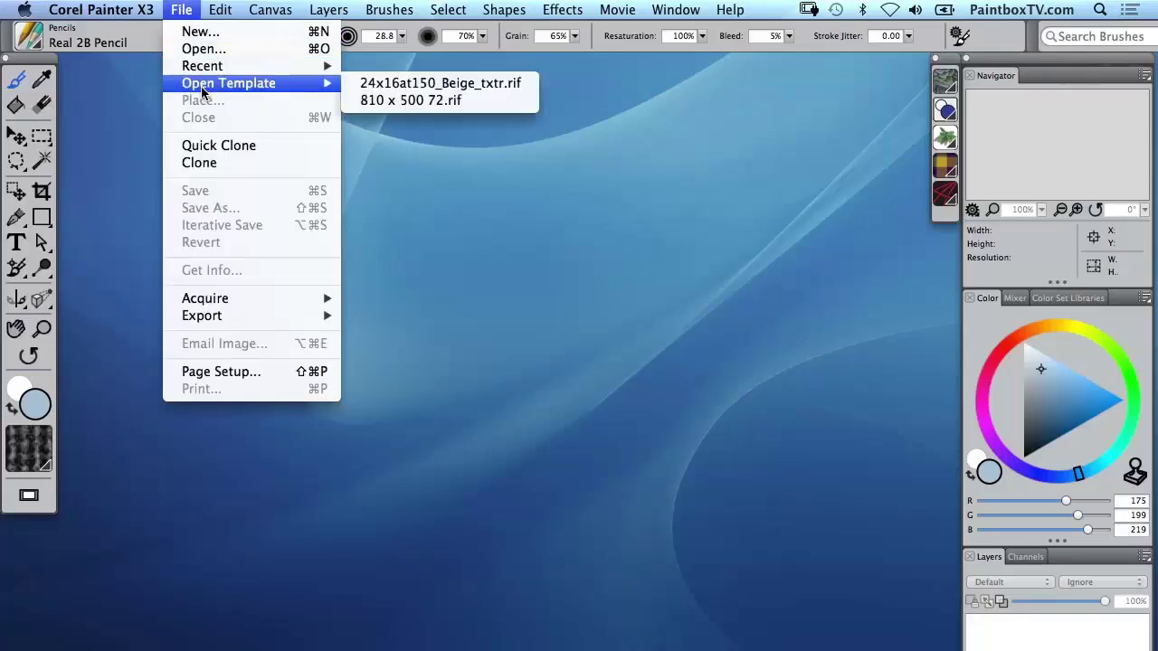
left_click(497, 85)
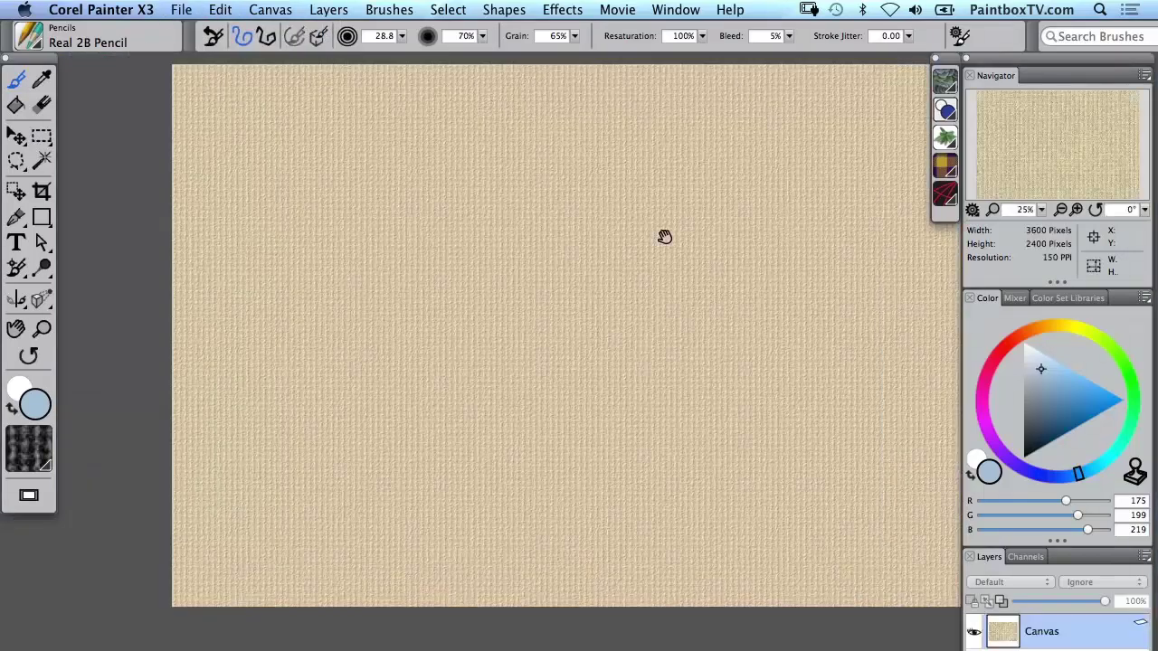
left_click_drag(664, 235, 573, 230)
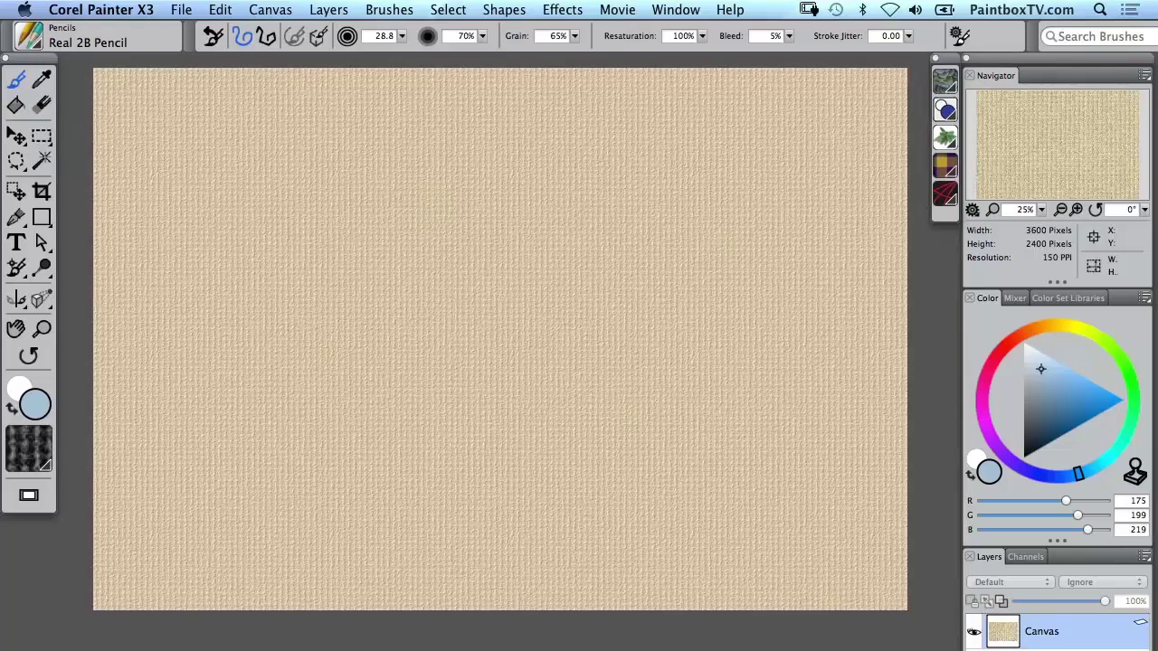
key("super+w")
left_click(730, 9)
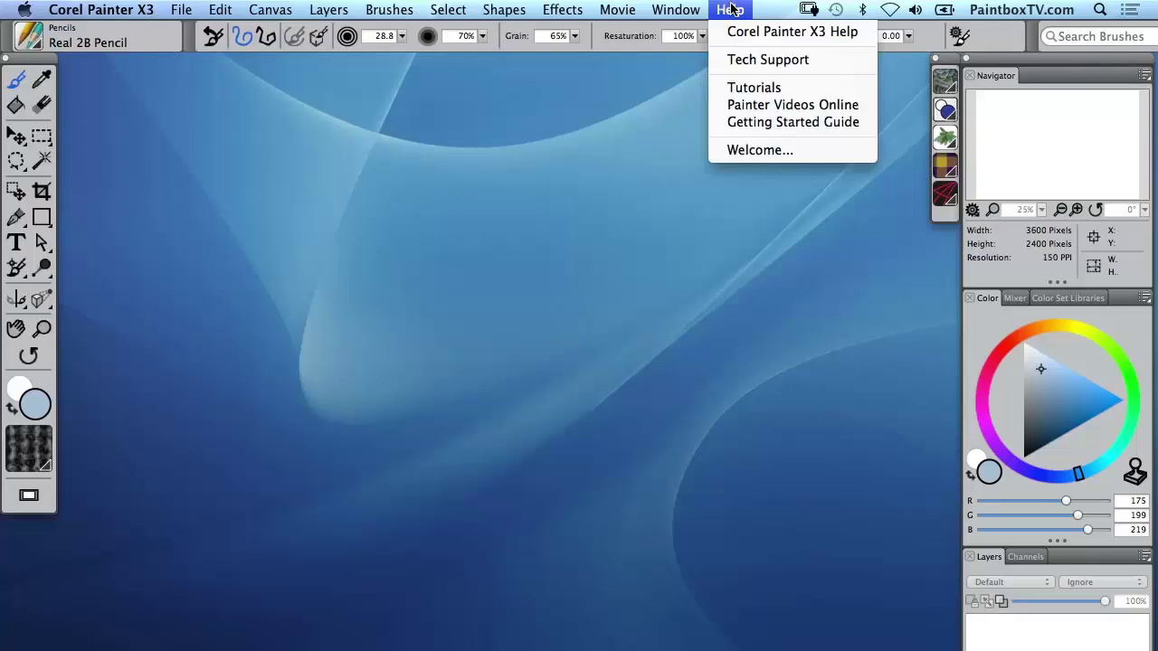
From the Welcome screen's document templates, open a new canvas from 24x16at150_Beige_txtr.rif.
left_click(759, 150)
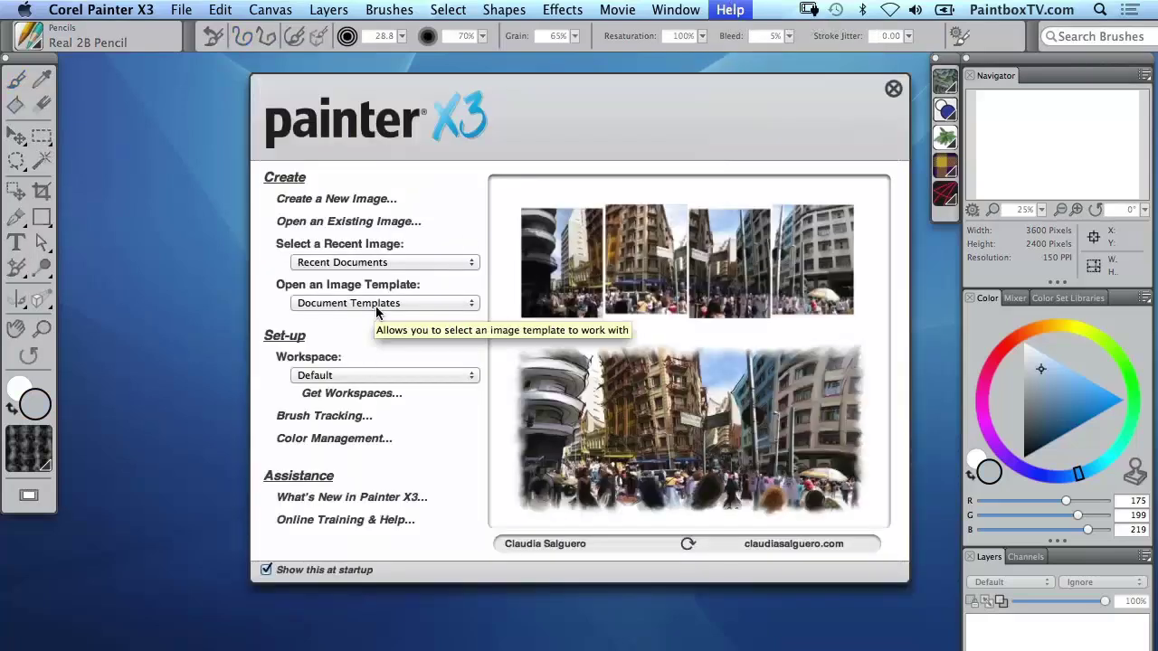
left_click(377, 307)
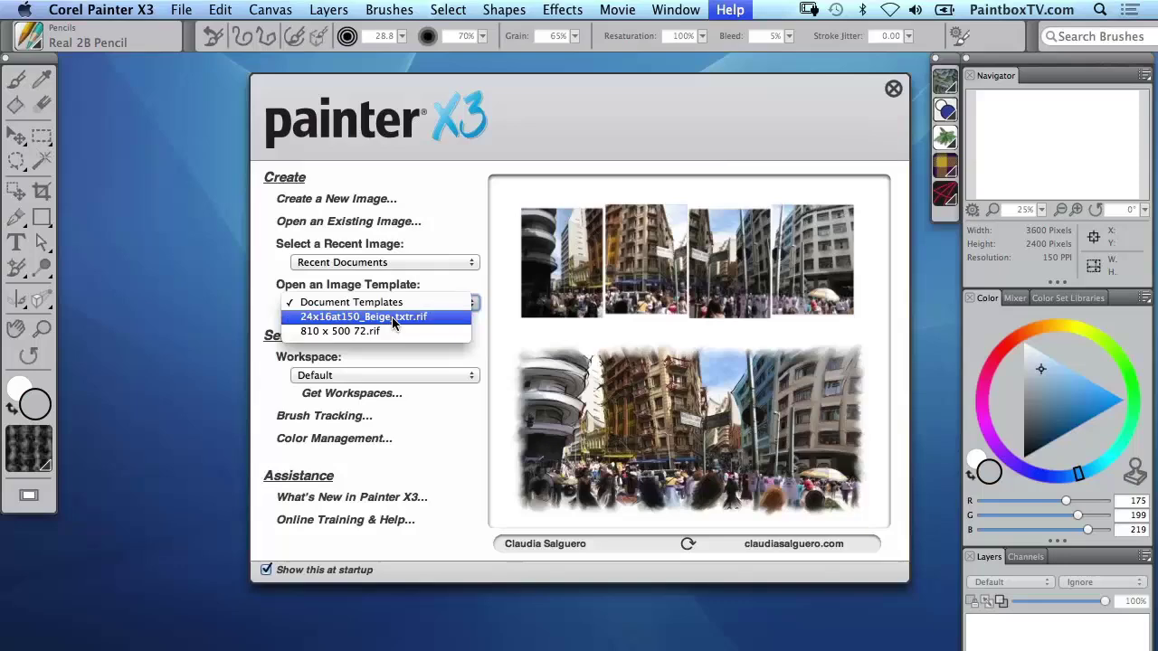
left_click(391, 317)
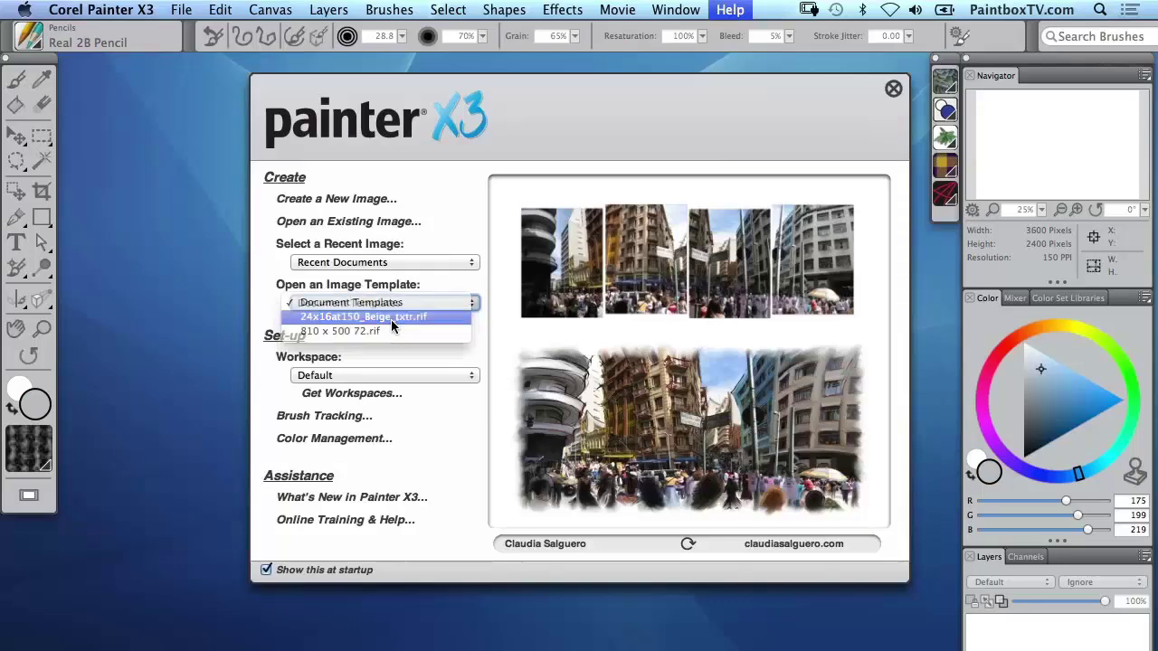